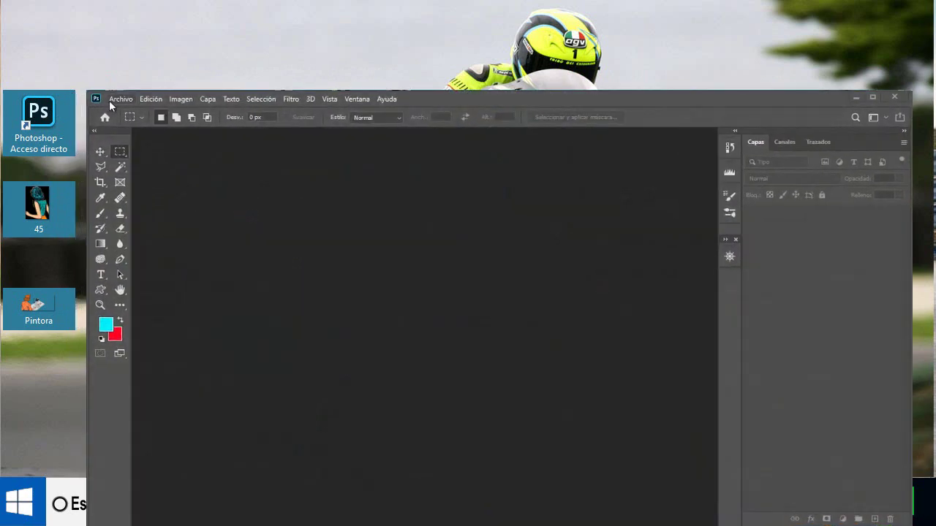
Create a new 800 x 500 pixel document at 72 pixels per inch in RGB colour with a white (Blanco) background
click(113, 100)
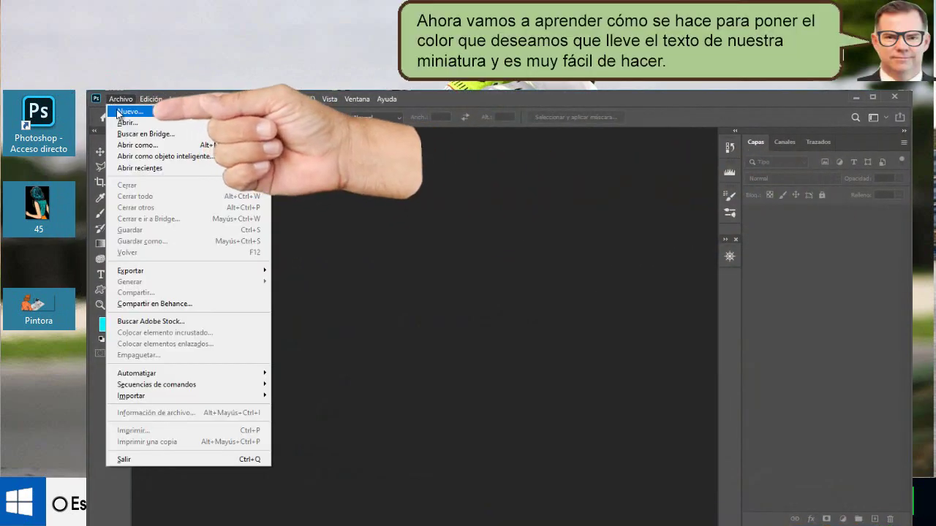
click(119, 113)
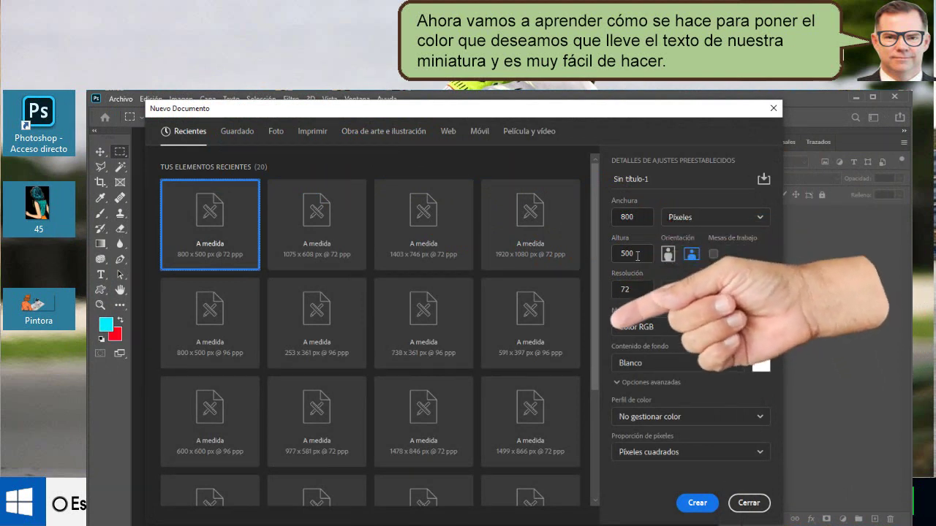
click(734, 366)
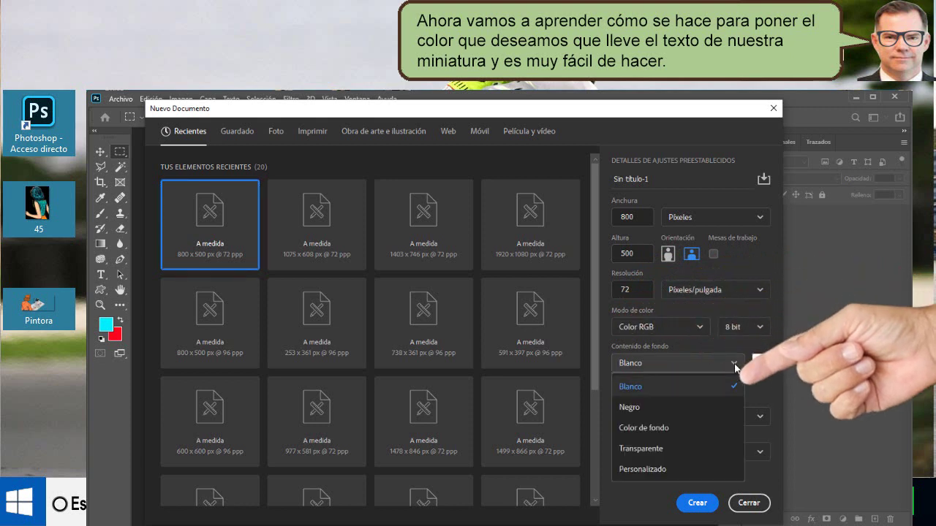
click(733, 375)
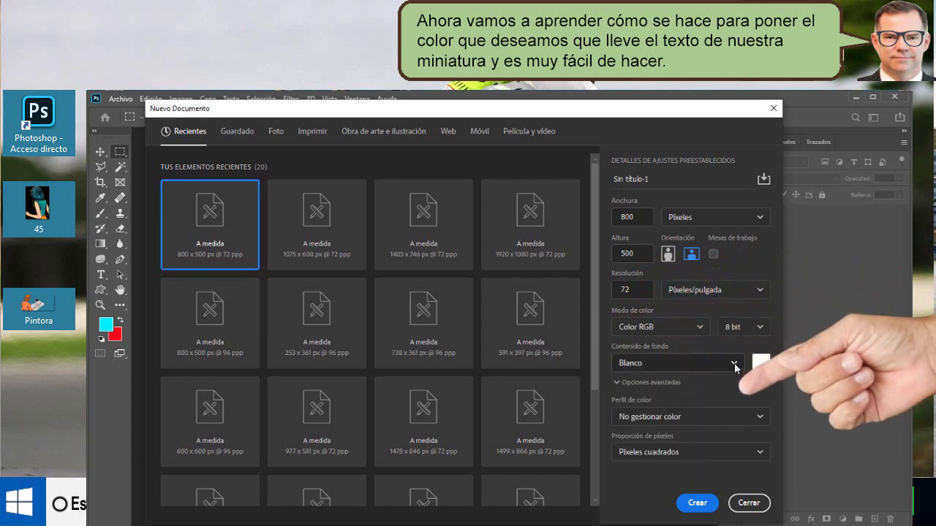
click(698, 502)
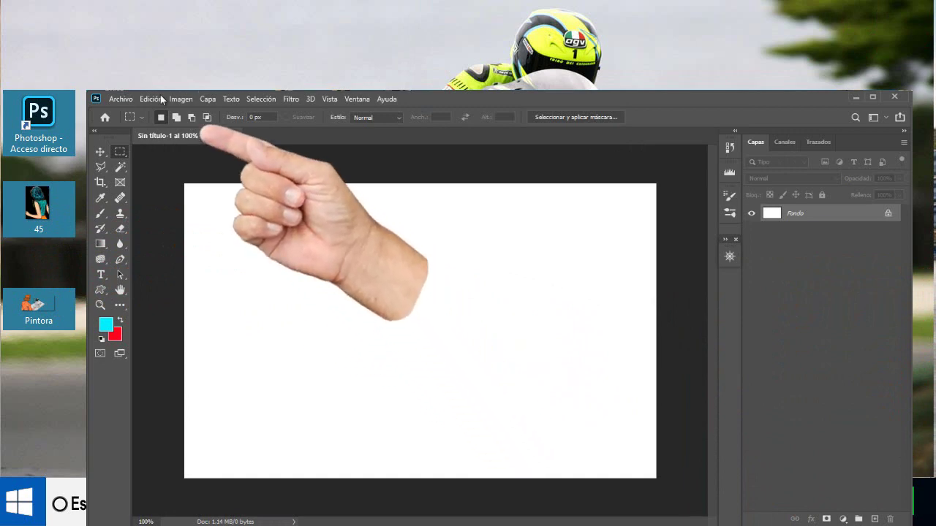
Open the images 45 and Pintora together from the Escritore folder and check both documents
click(122, 100)
click(127, 122)
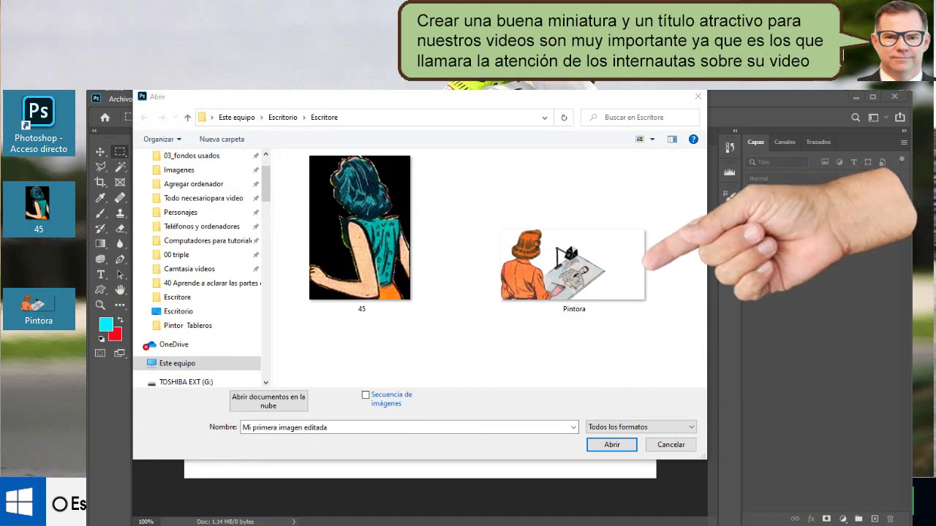
drag(660, 297, 350, 238)
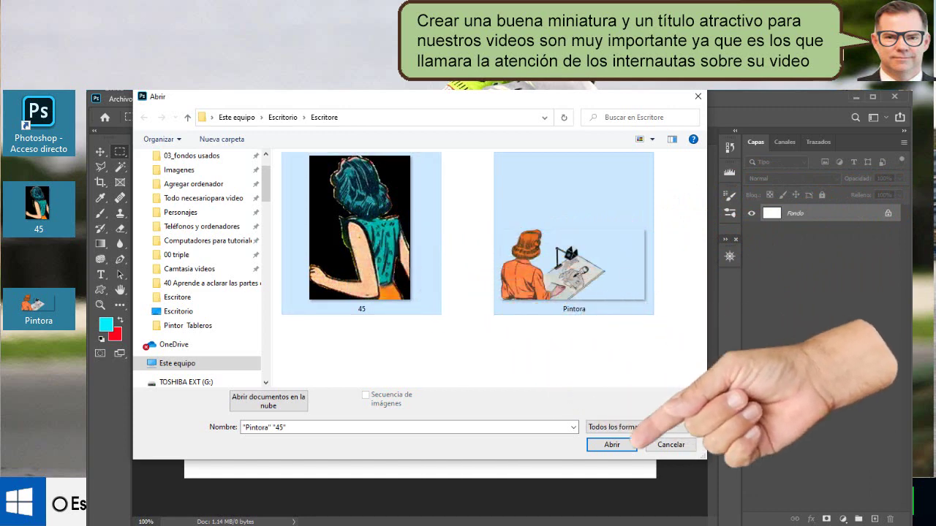
click(611, 444)
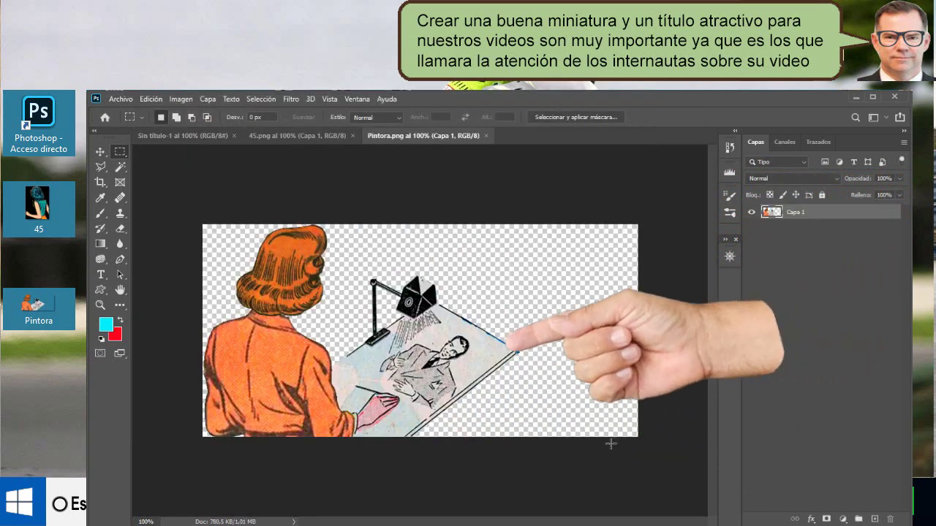
click(291, 137)
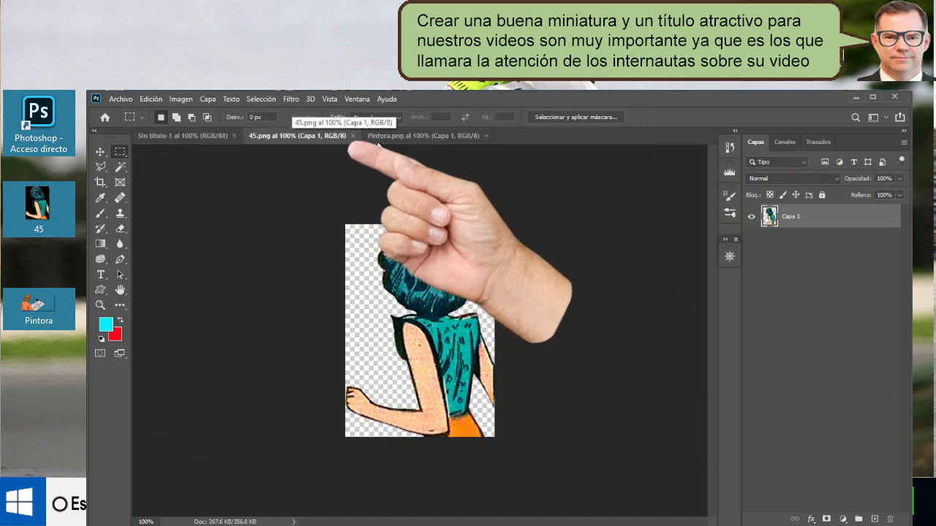
click(418, 136)
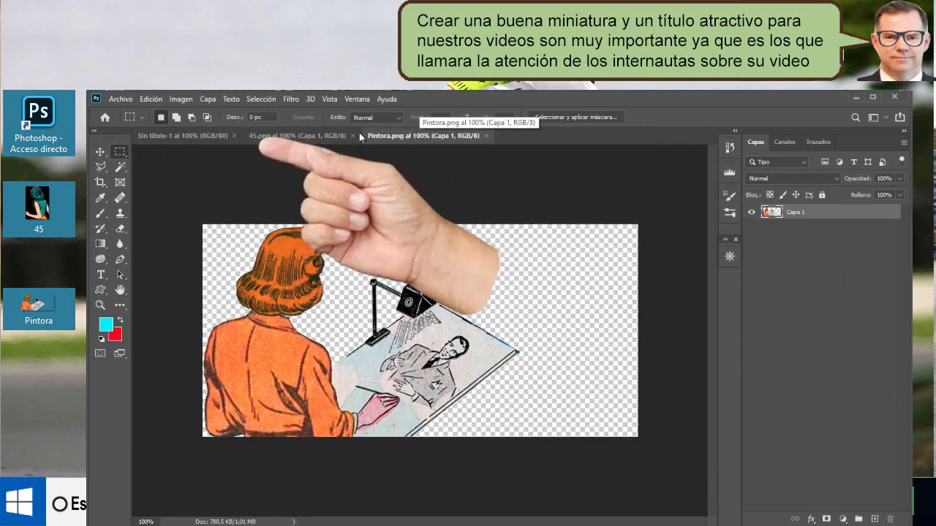
Marquee-select the whole Pintora.png image and copy it
right_click(119, 152)
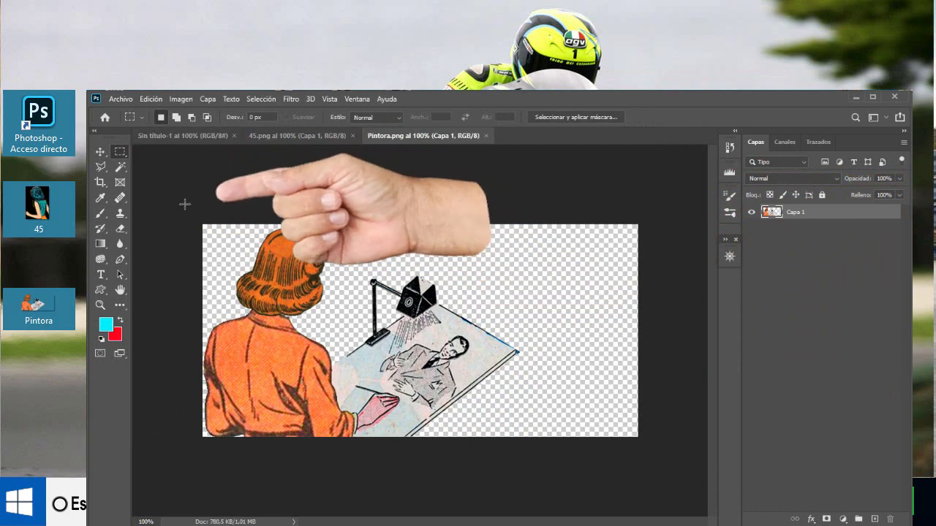
drag(185, 204, 647, 446)
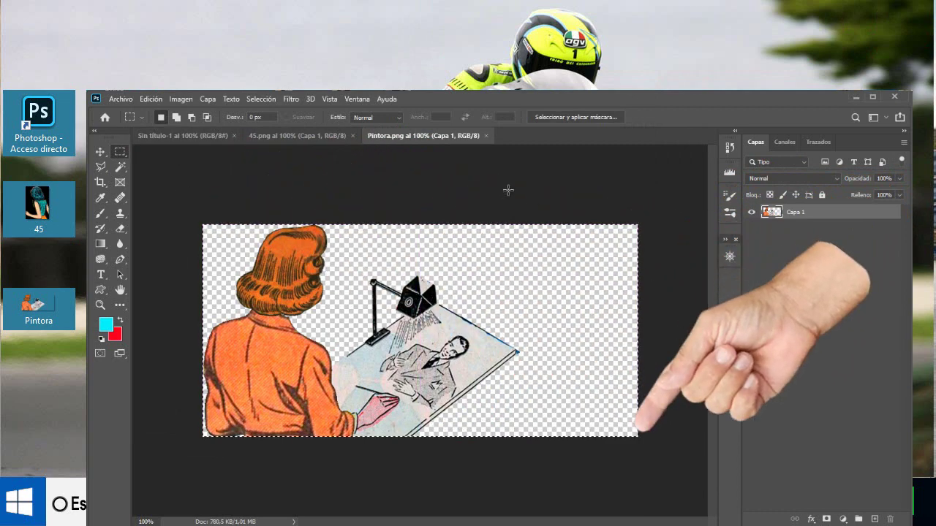
click(152, 99)
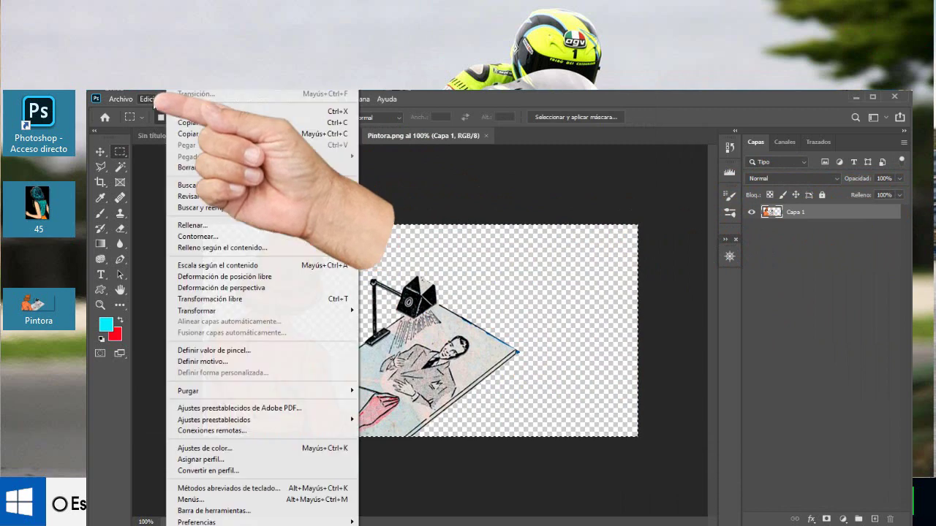
click(189, 123)
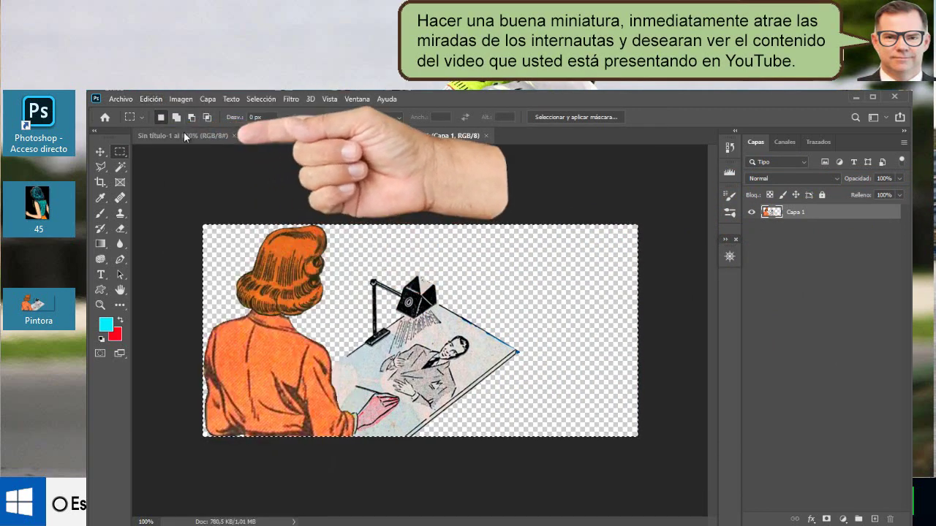
Paste the painter image into the blank Sin título-1 document and move it to the canvas's lower-left corner
click(181, 136)
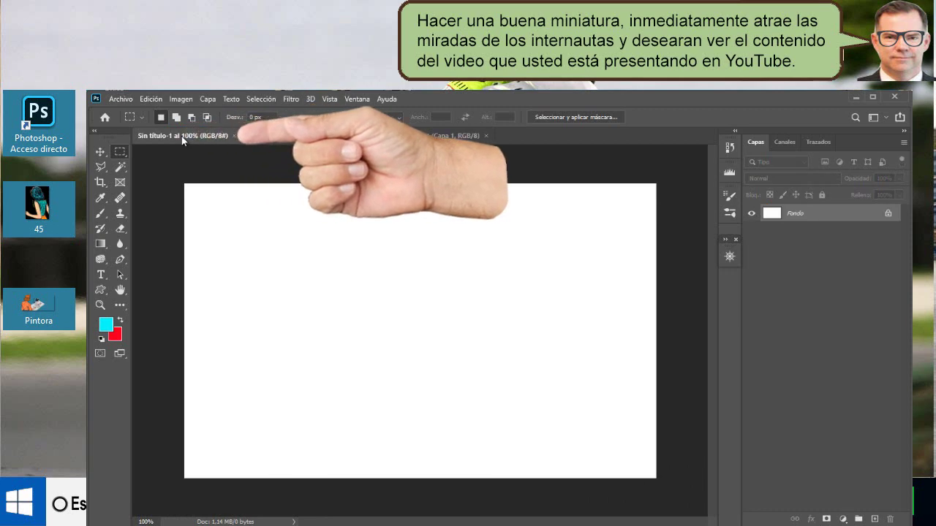
click(148, 99)
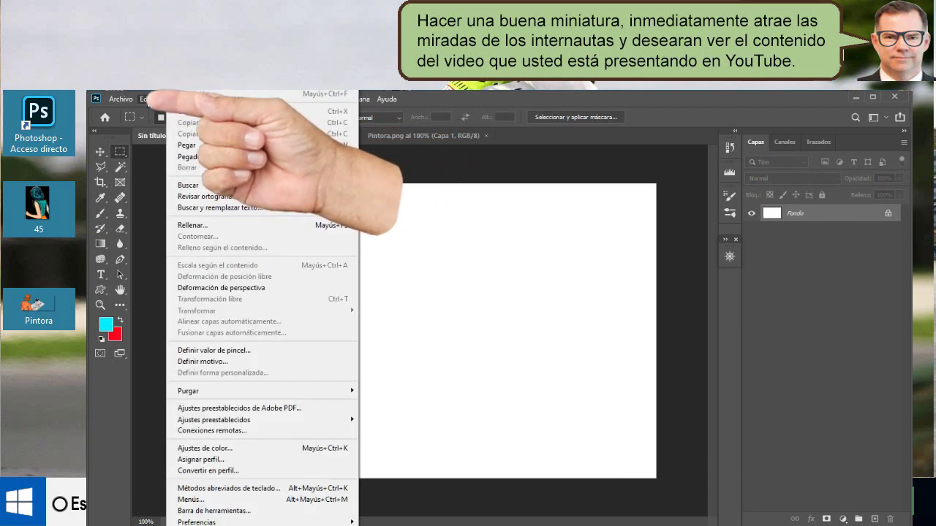
click(182, 145)
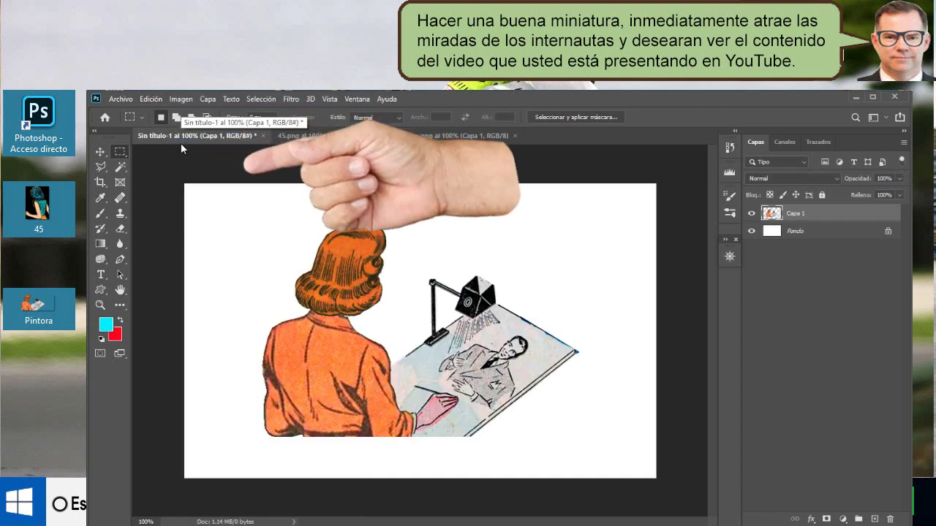
click(101, 153)
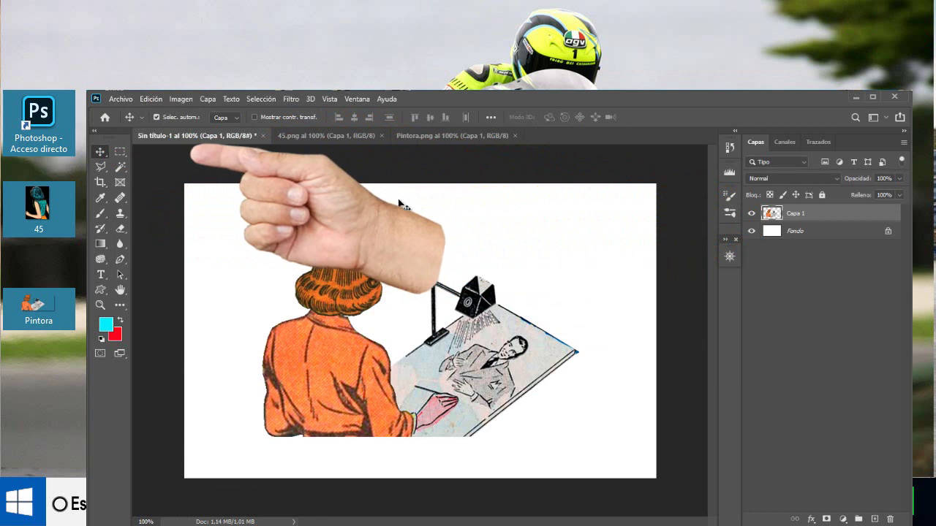
drag(357, 389, 281, 424)
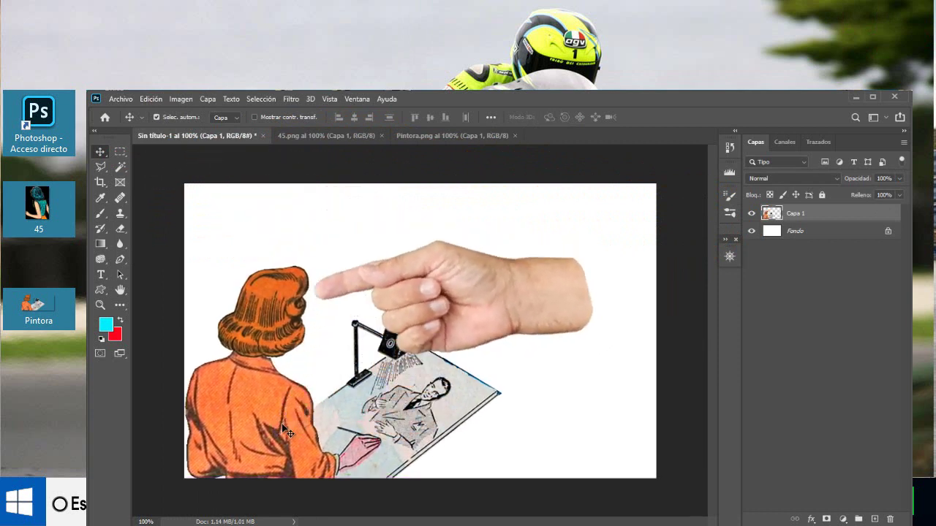
Marquee-select the whole 45.png image of the woman in teal and copy it
click(332, 137)
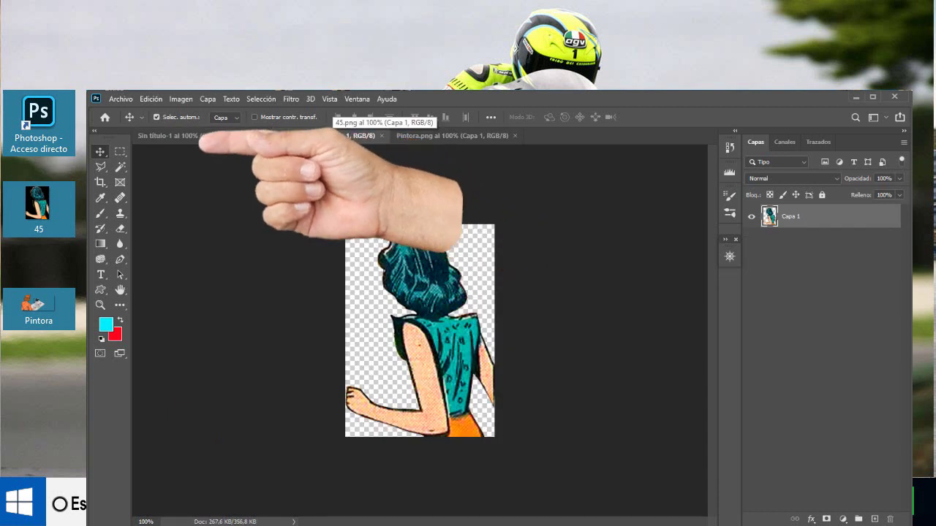
click(119, 152)
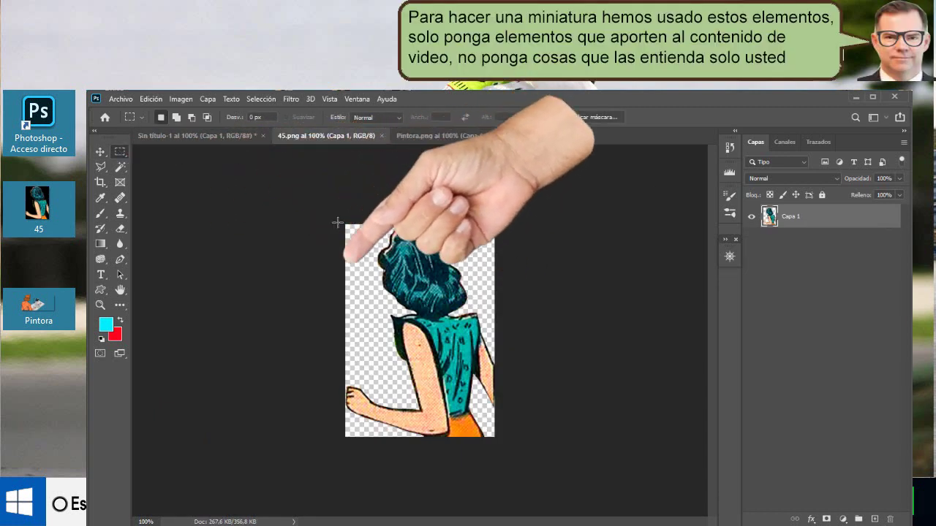
drag(334, 219, 510, 455)
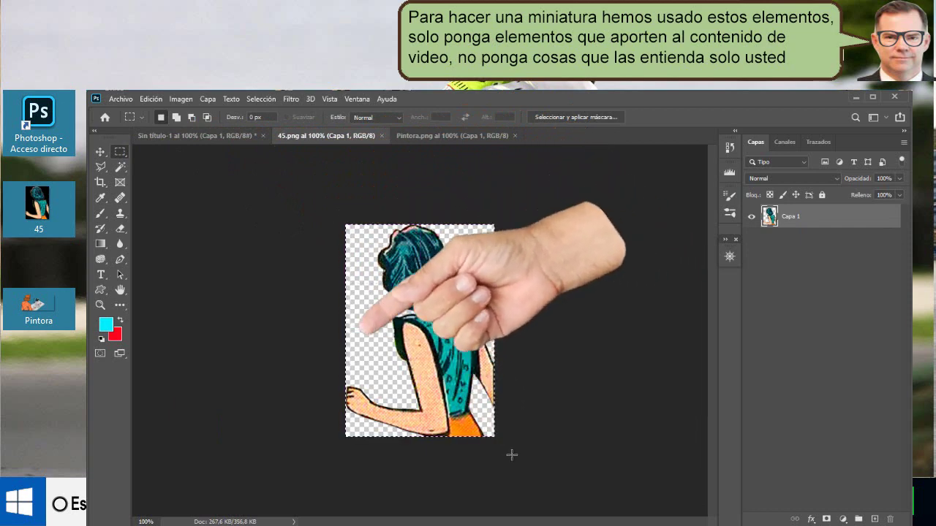
click(150, 99)
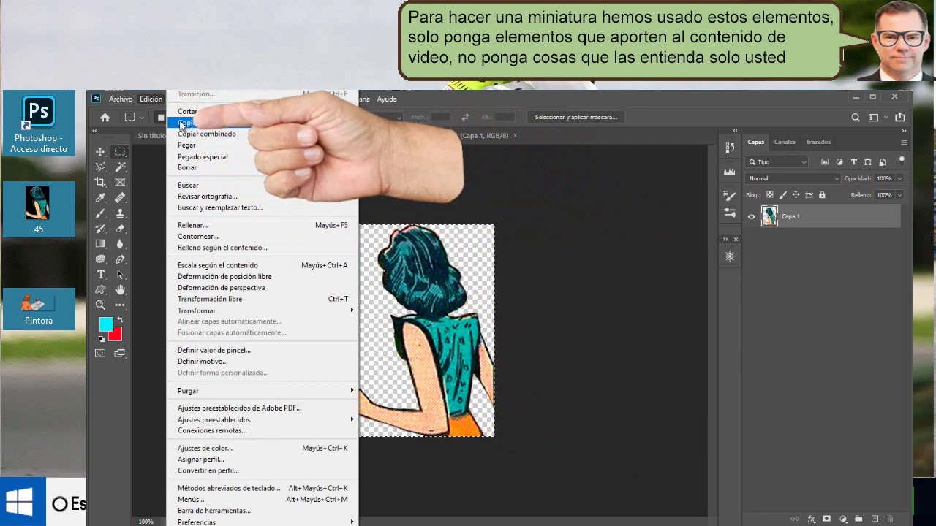
click(179, 120)
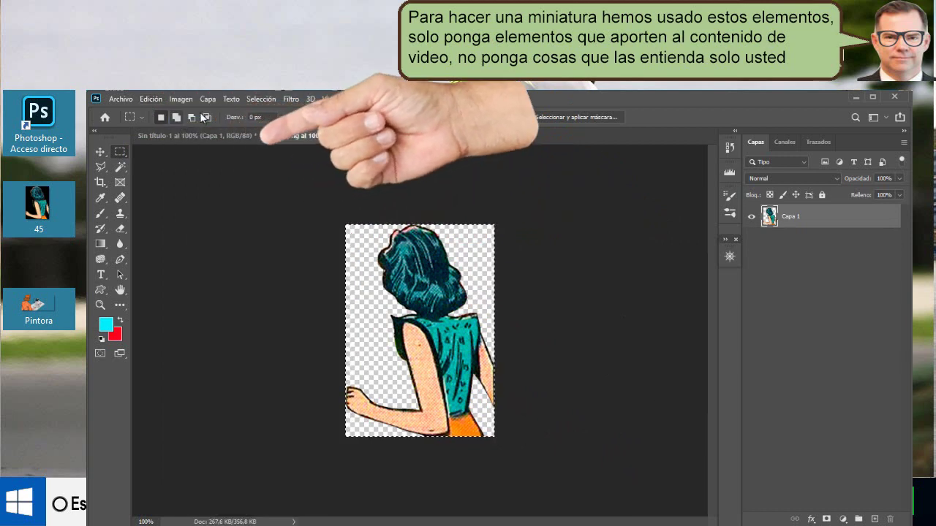
Paste the woman in teal into Sin título-1 and move her to the canvas's lower-right corner
click(215, 135)
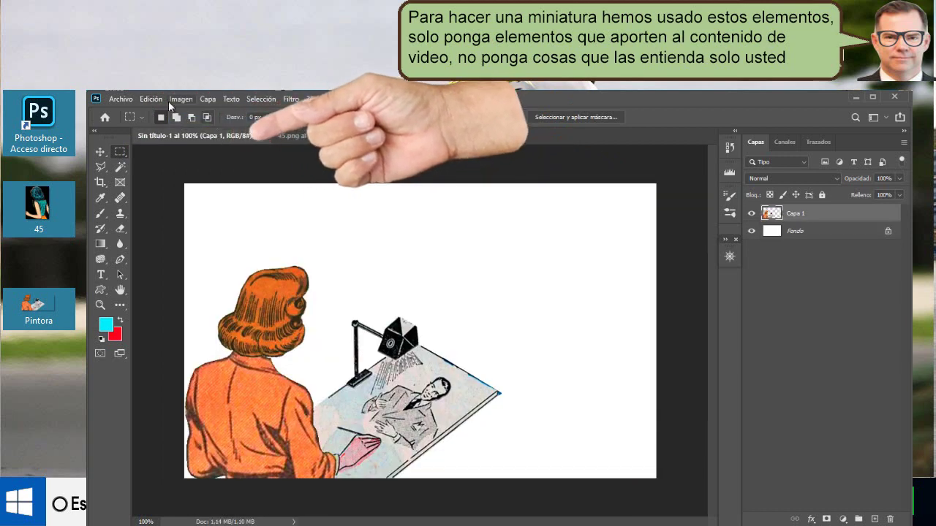
click(147, 99)
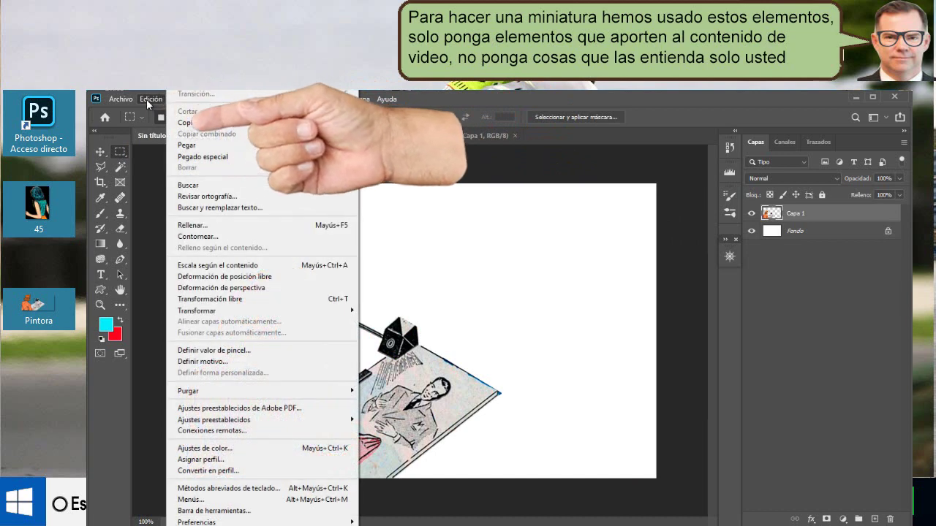
click(184, 146)
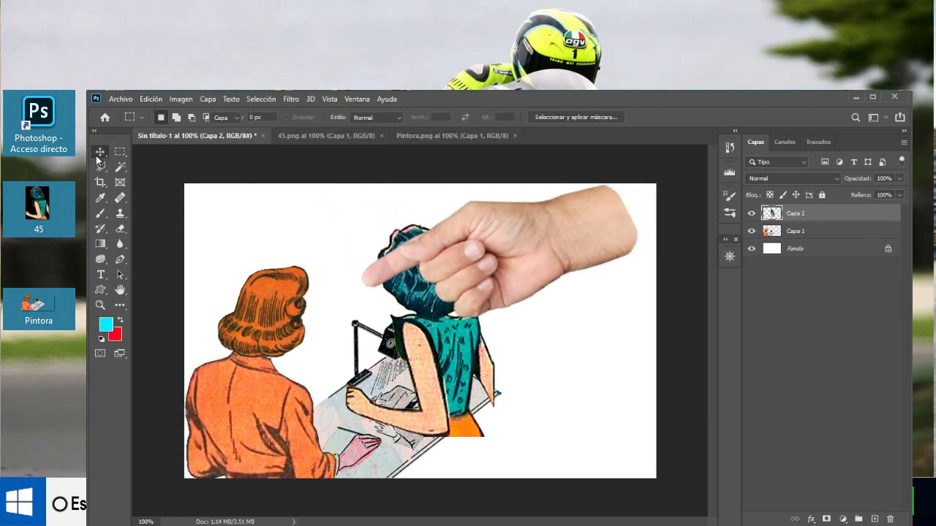
drag(100, 151, 139, 161)
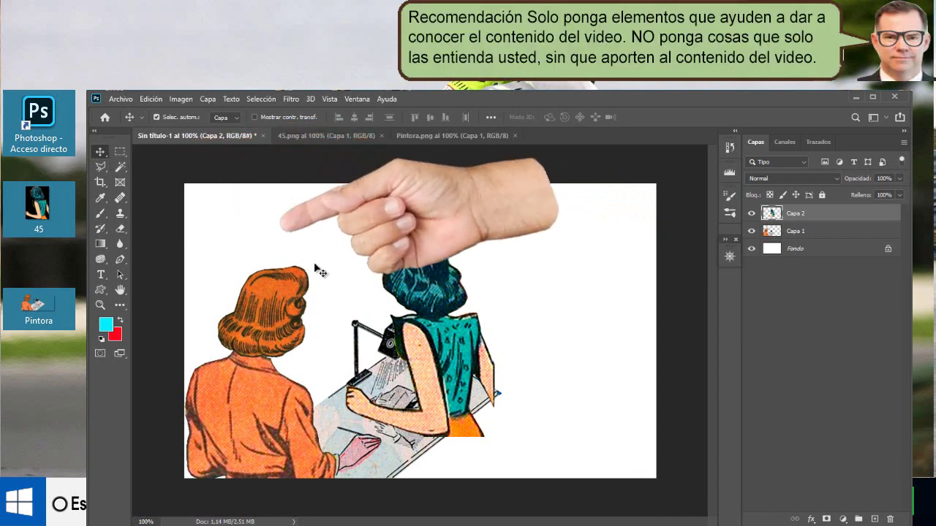
drag(424, 336, 588, 377)
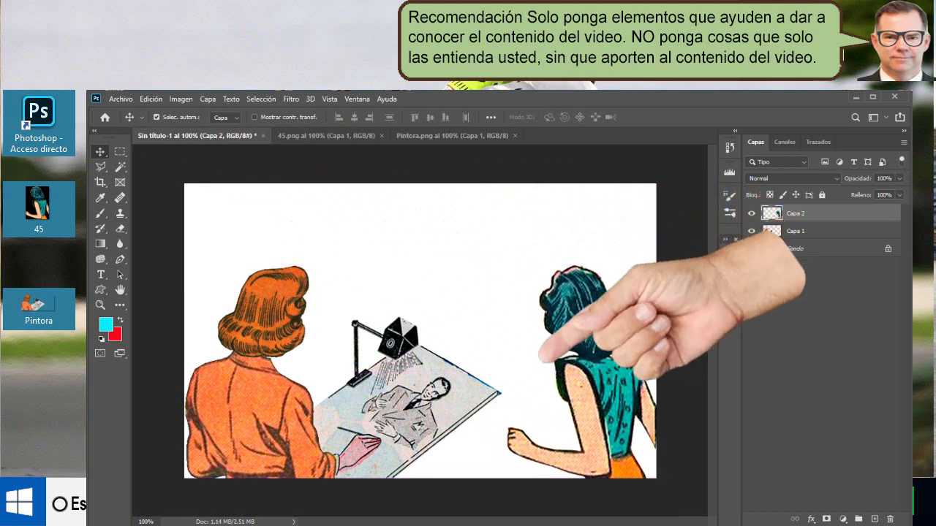
Fill the Fondo layer with a green gradient from NCreative Gradients 3, drawn diagonally down to the right between the two women
click(797, 250)
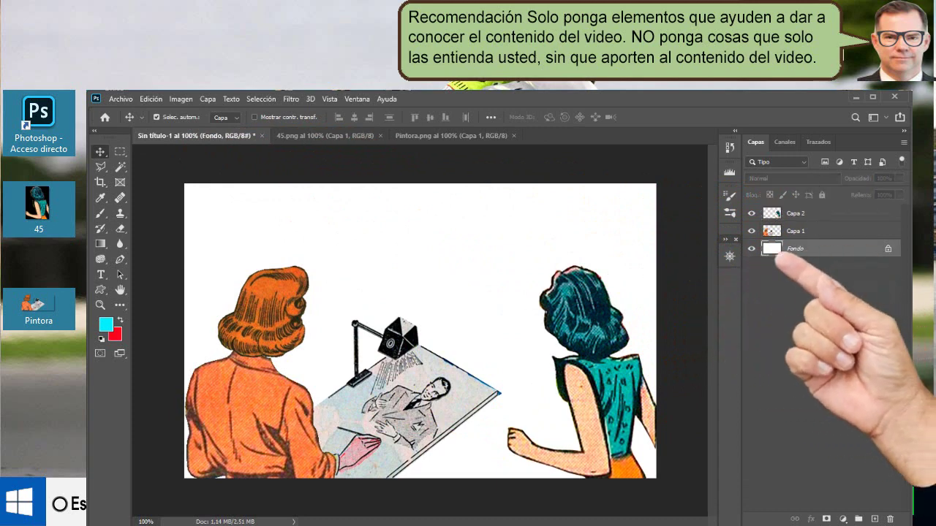
click(103, 244)
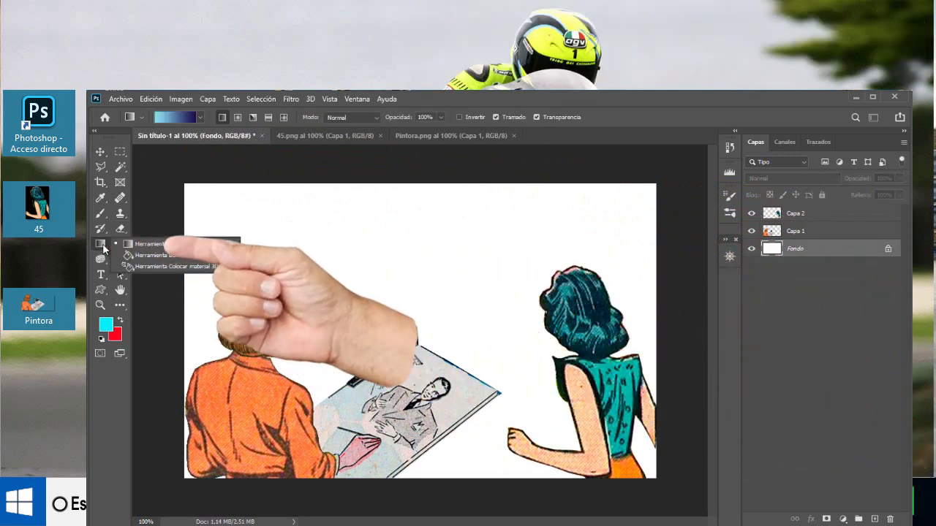
click(130, 243)
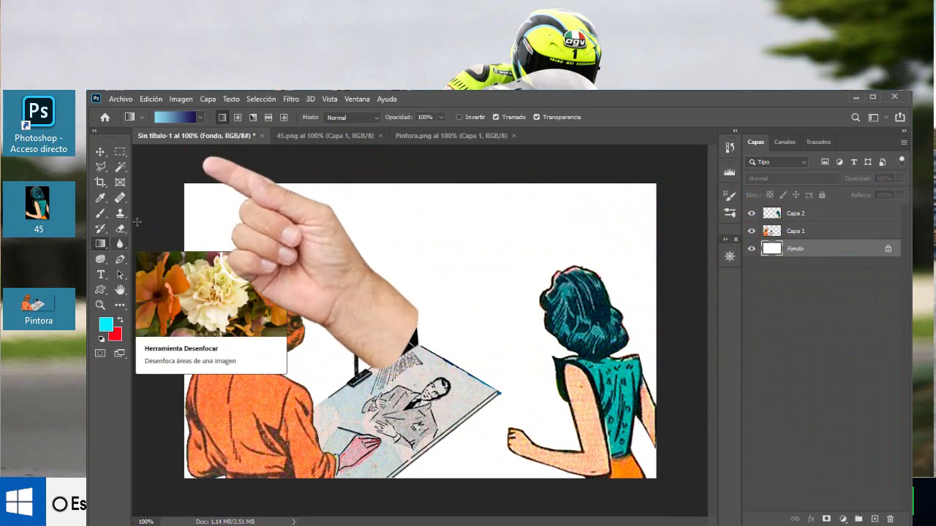
click(200, 118)
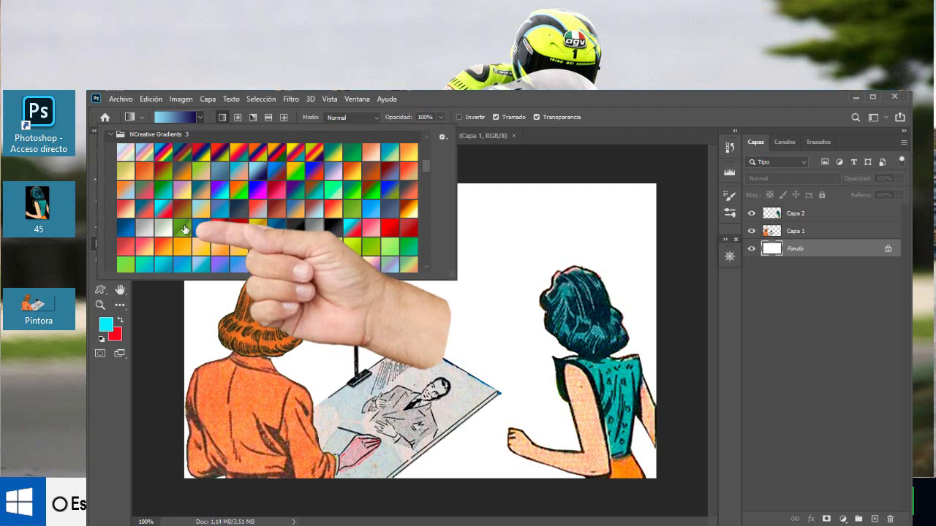
click(184, 226)
click(183, 227)
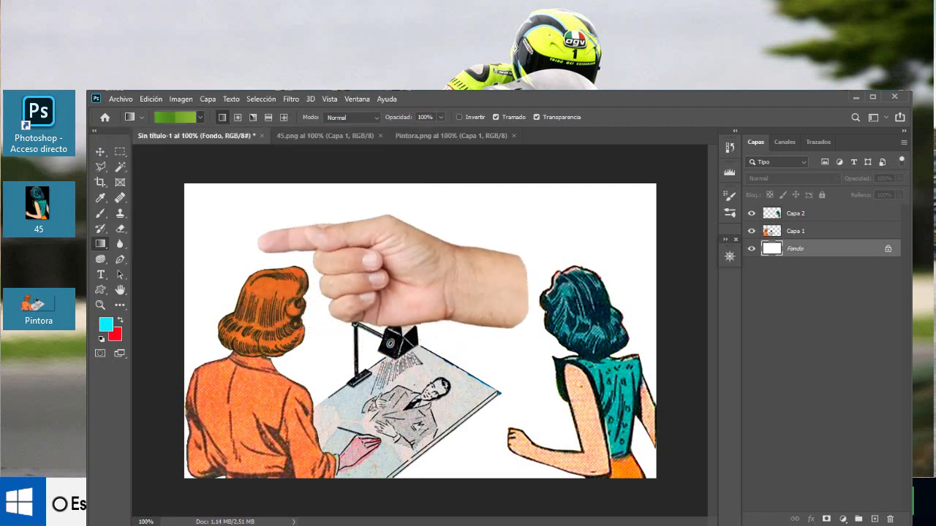
drag(465, 286, 529, 343)
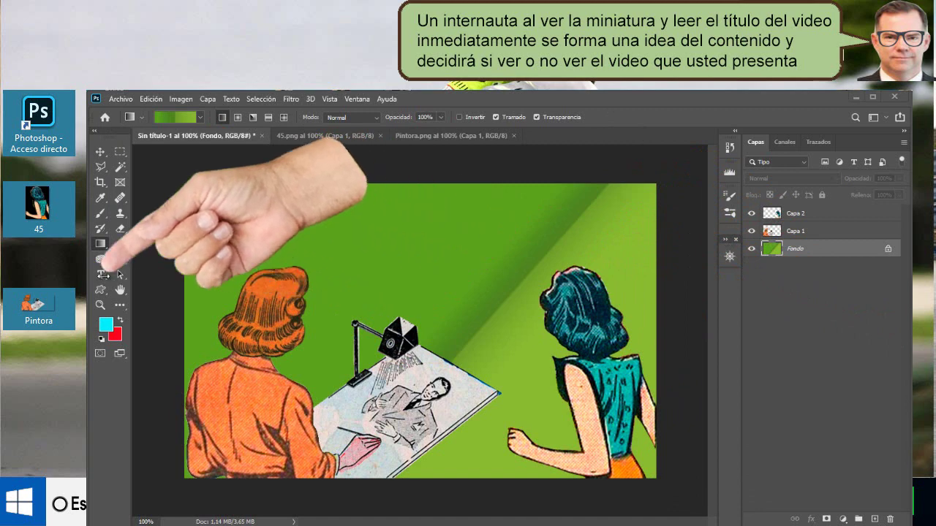
Add the white Calibri Bold 48 pt title "Creando mi primera miniaturas para YouTube" above the women and give it a 6 px black outside stroke
click(102, 278)
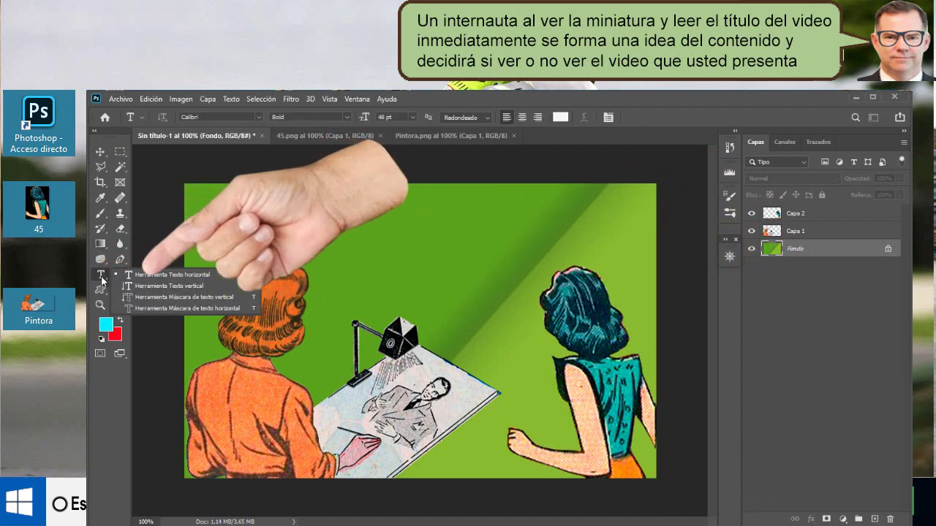
click(147, 275)
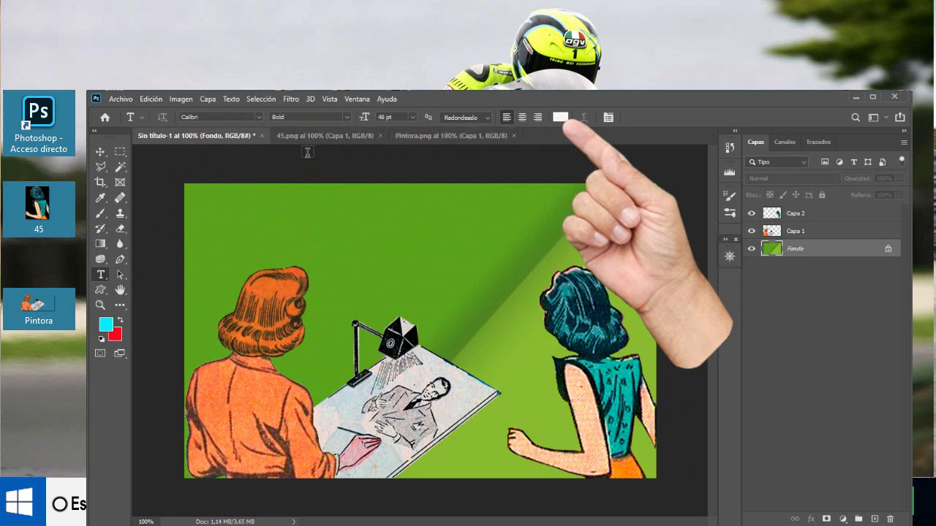
click(218, 228)
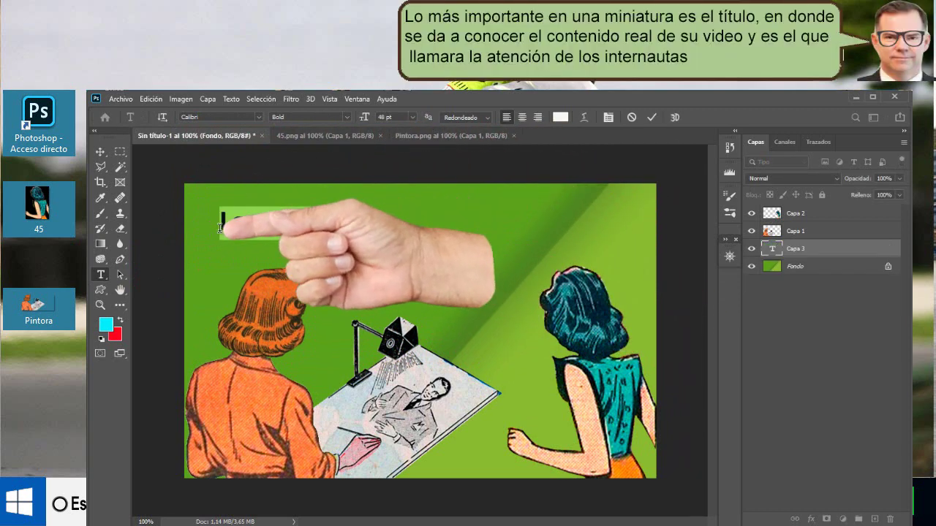
key(ctrl+v)
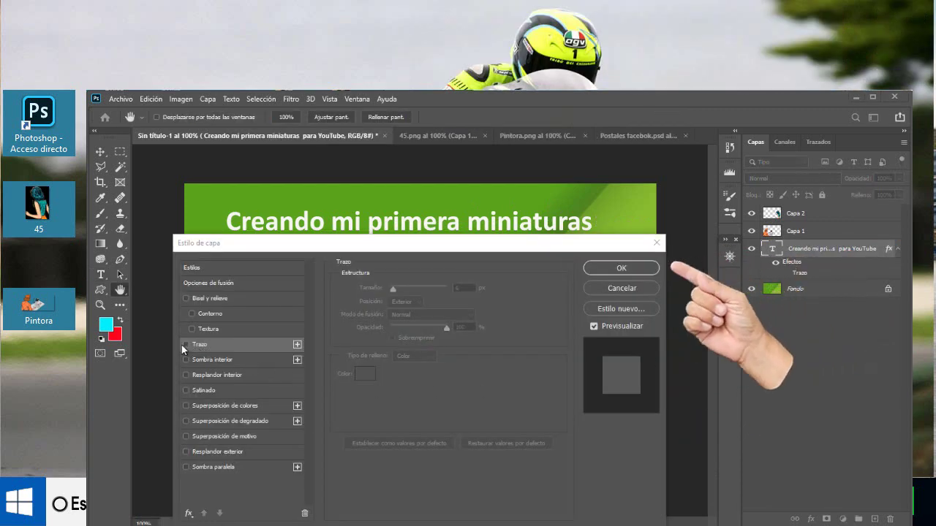
click(183, 345)
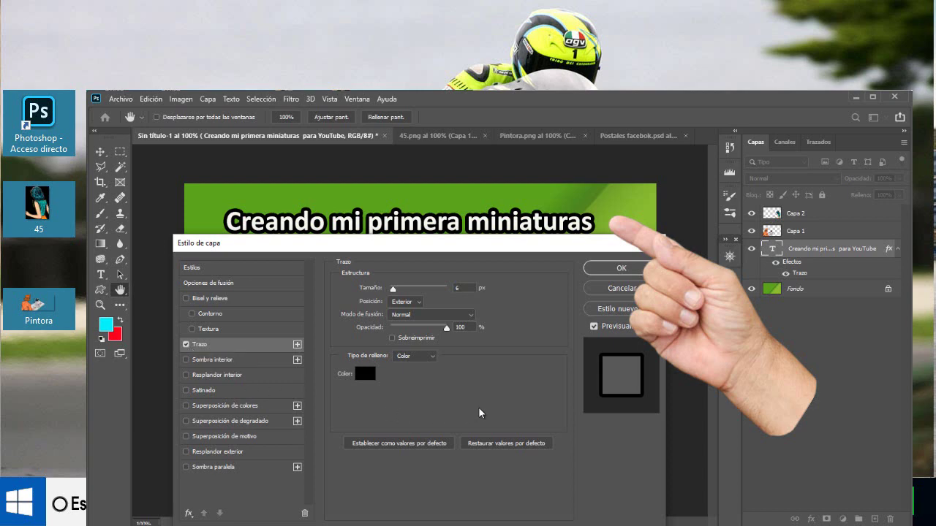
click(621, 269)
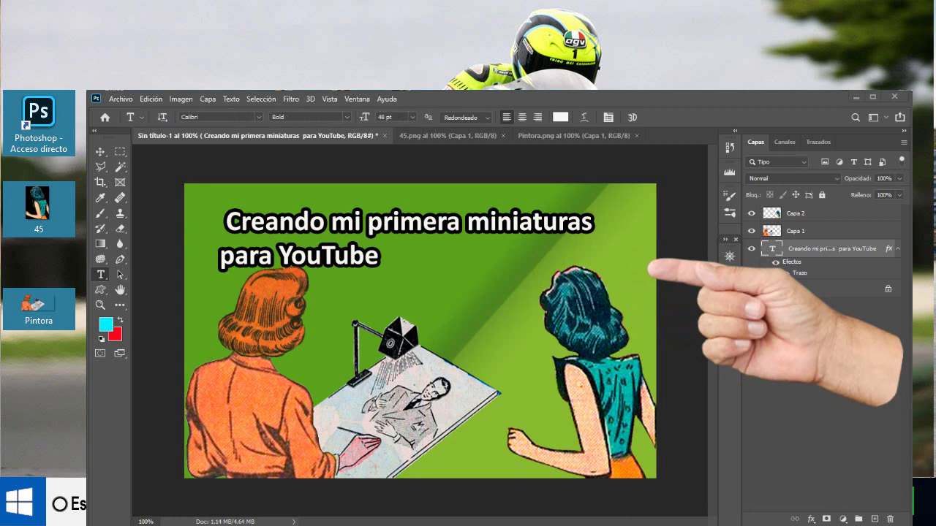
Save the thumbnail in the Escritore folder as a PNG named "Mi primera imagen editada", using the large file size option
click(118, 99)
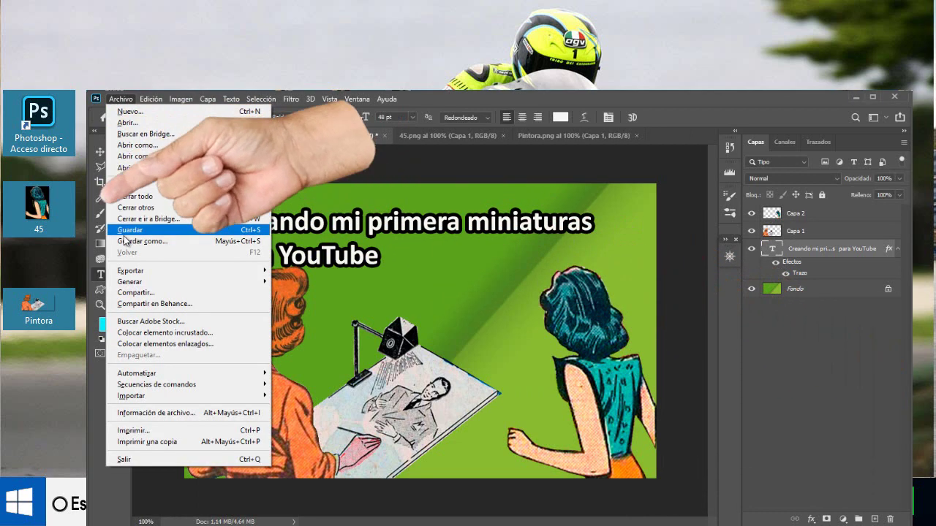
click(126, 242)
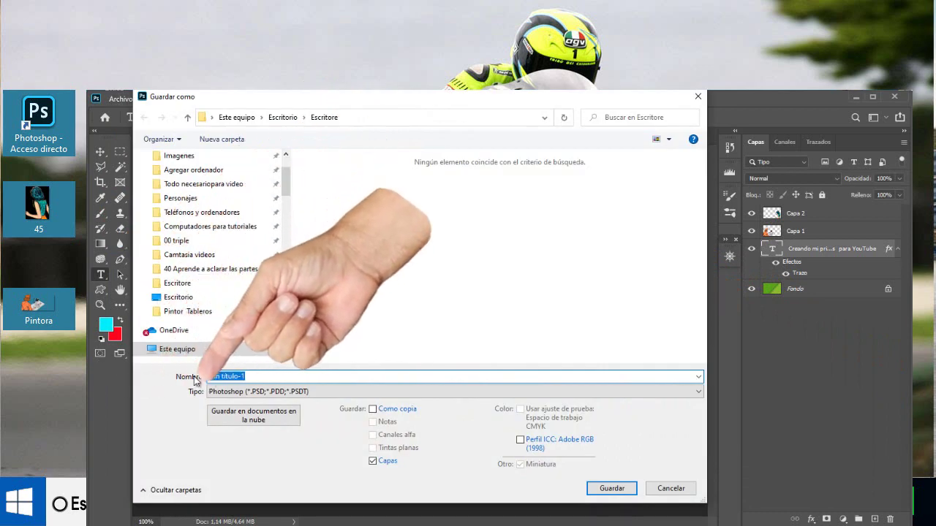
text(Mi primera imagen editada)
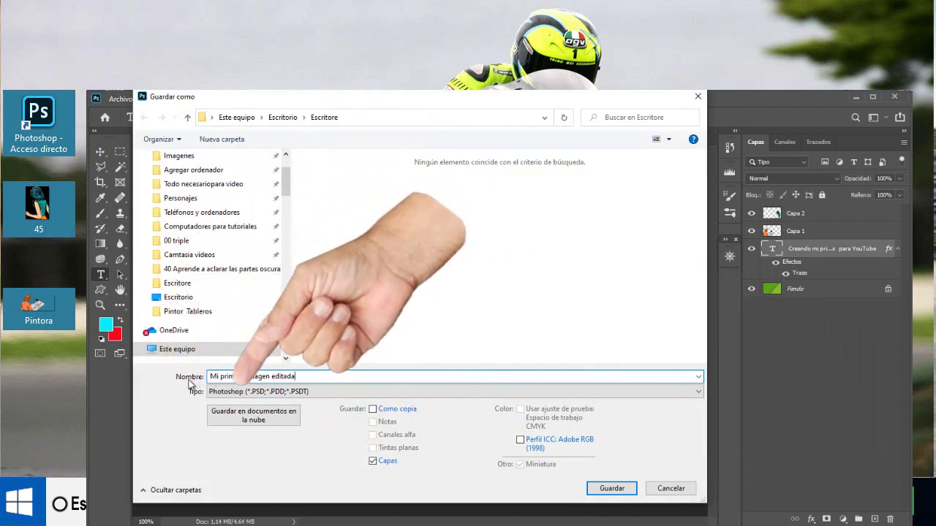
click(241, 392)
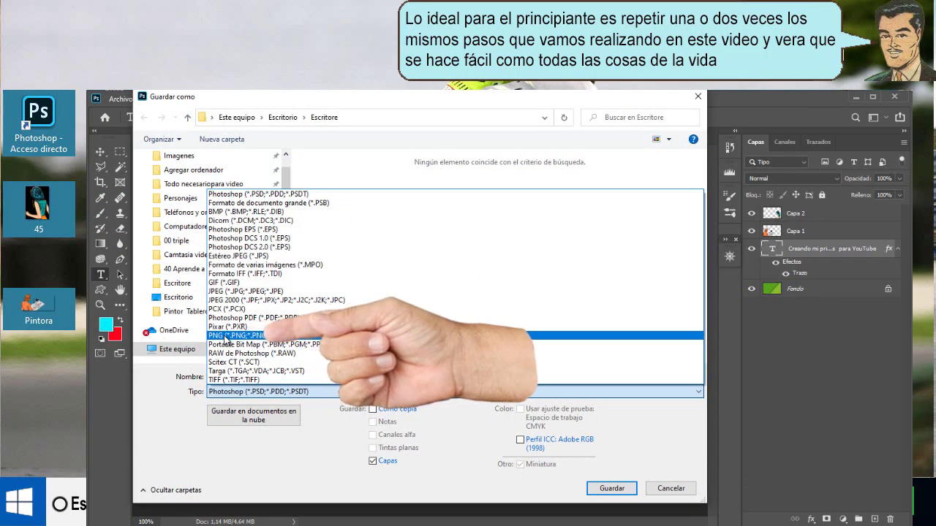
click(224, 336)
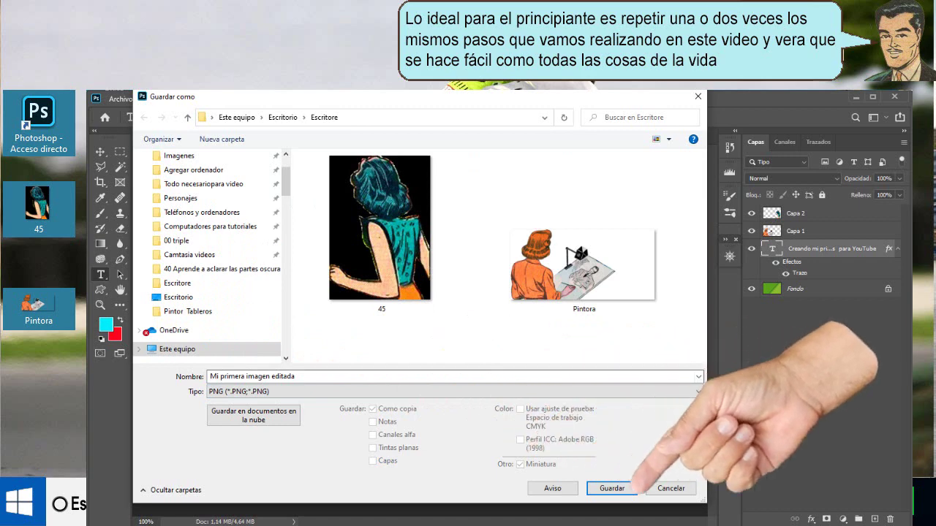
click(615, 487)
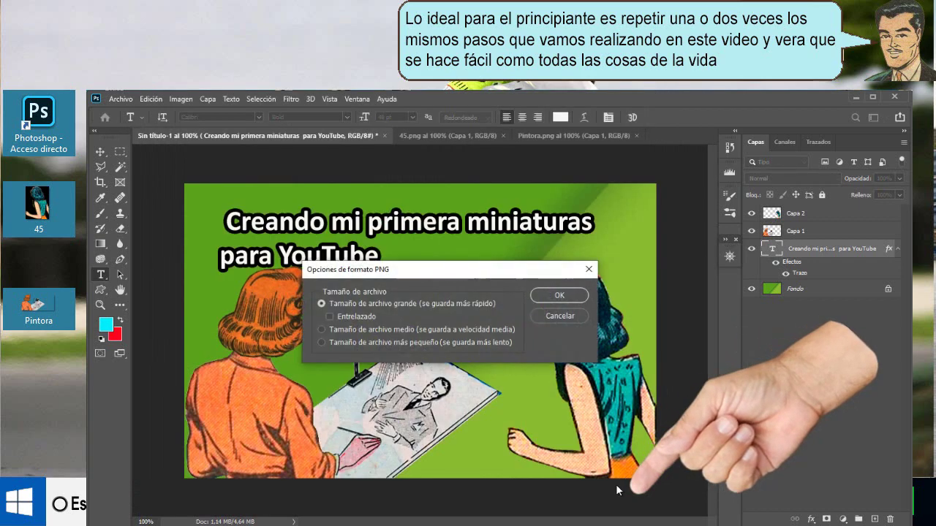
click(557, 296)
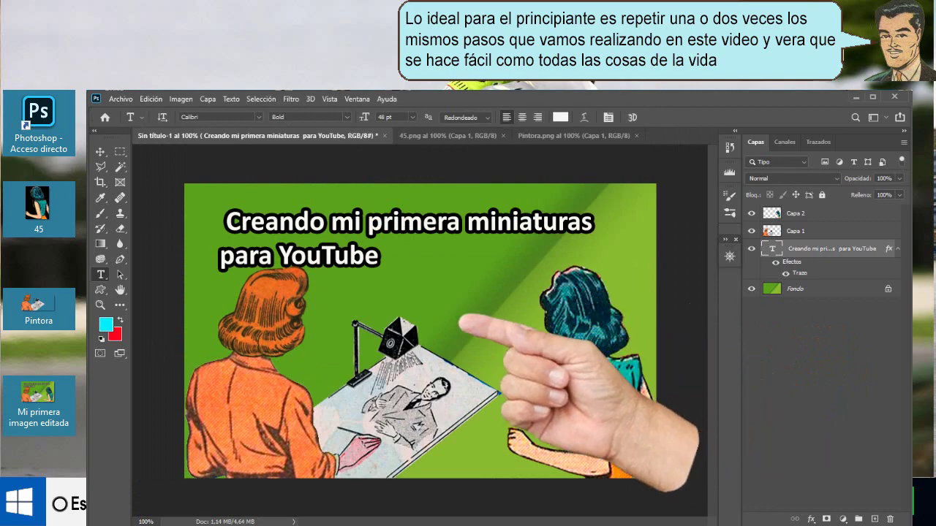